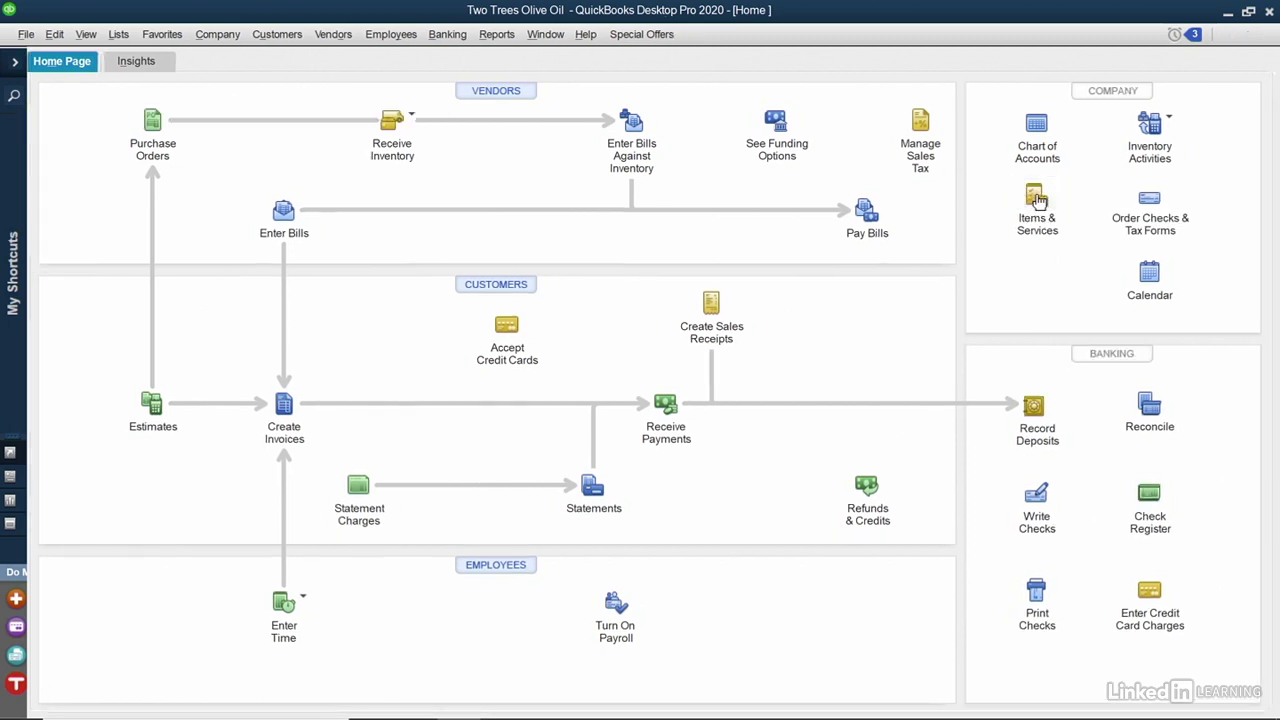
Open the Item List via Items & Services on the Home page.
click(1040, 198)
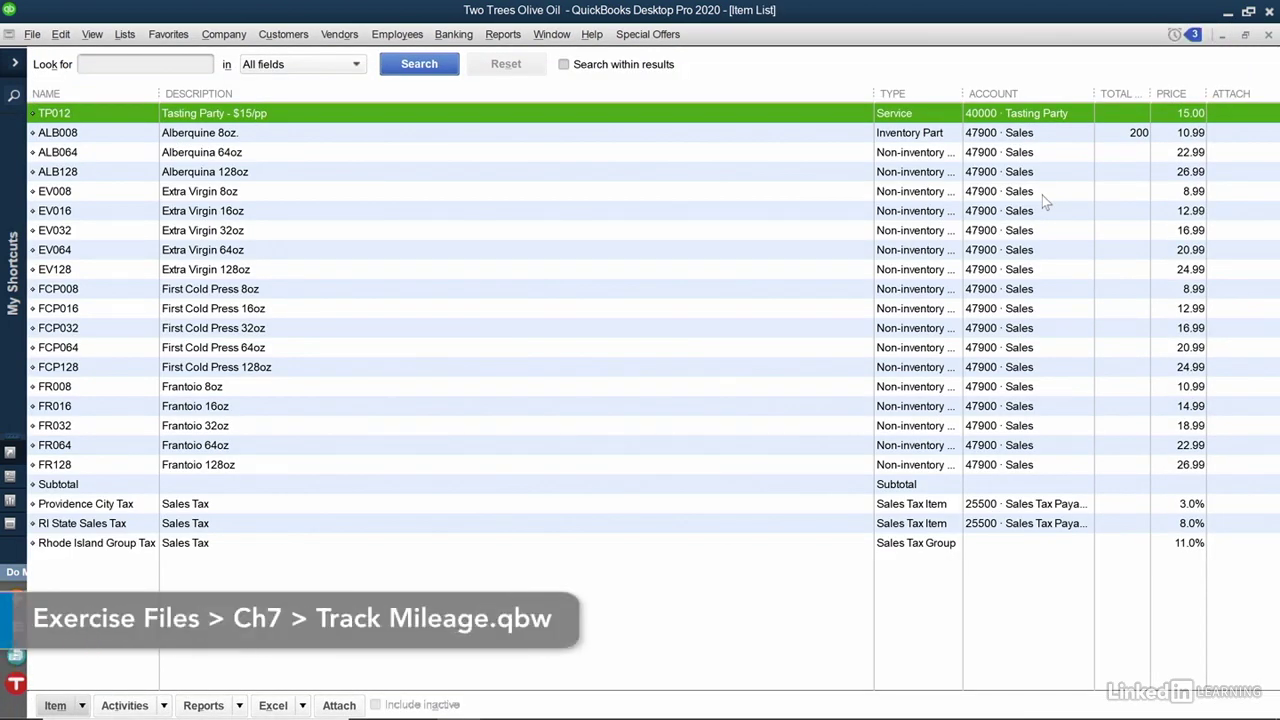
Create a Service item named Mileage: rate 0.58, tax code Non, account 60200 Automobile Expense.
key(ctrl+n)
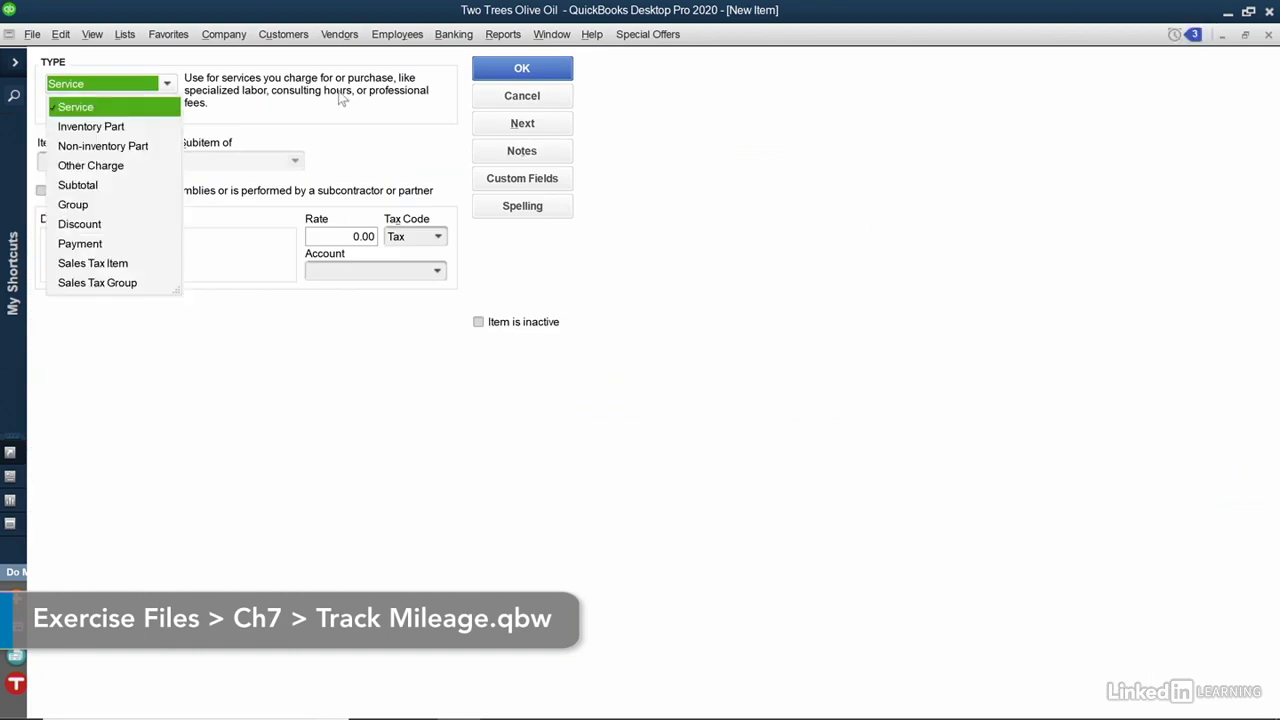
click(96, 110)
click(72, 162)
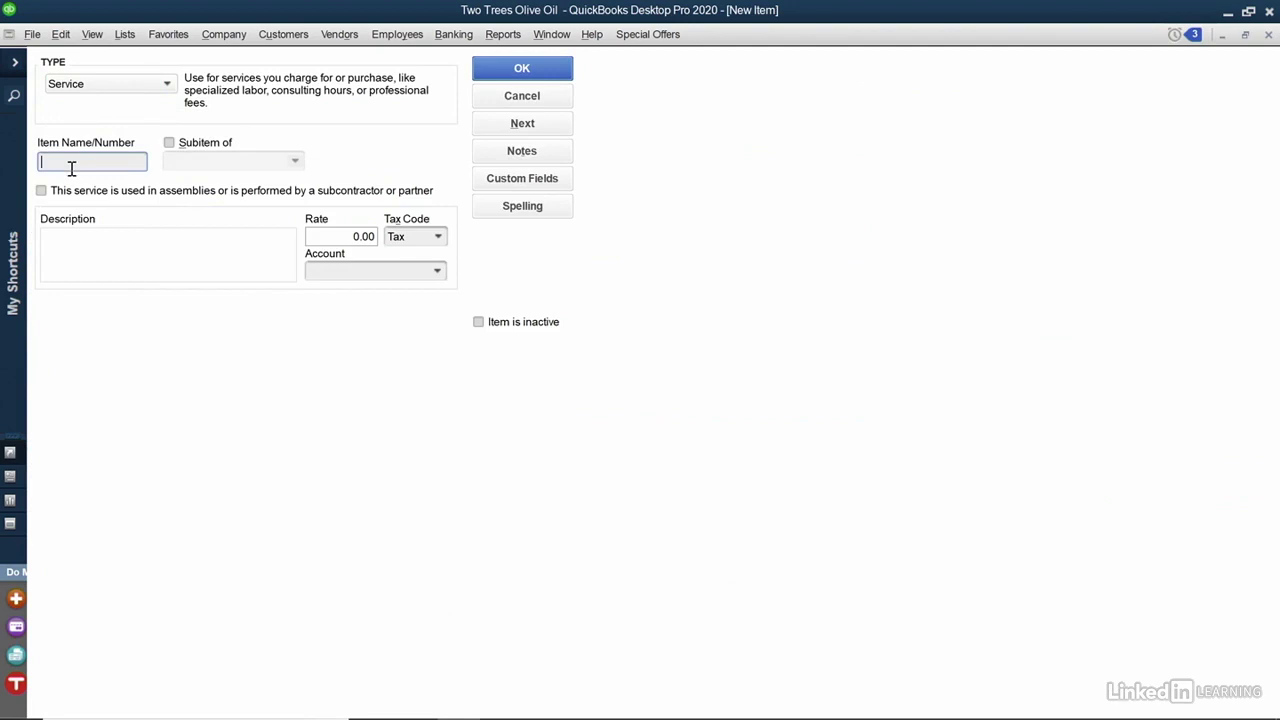
text(Mileage)
double_click(368, 237)
text(58)
click(437, 238)
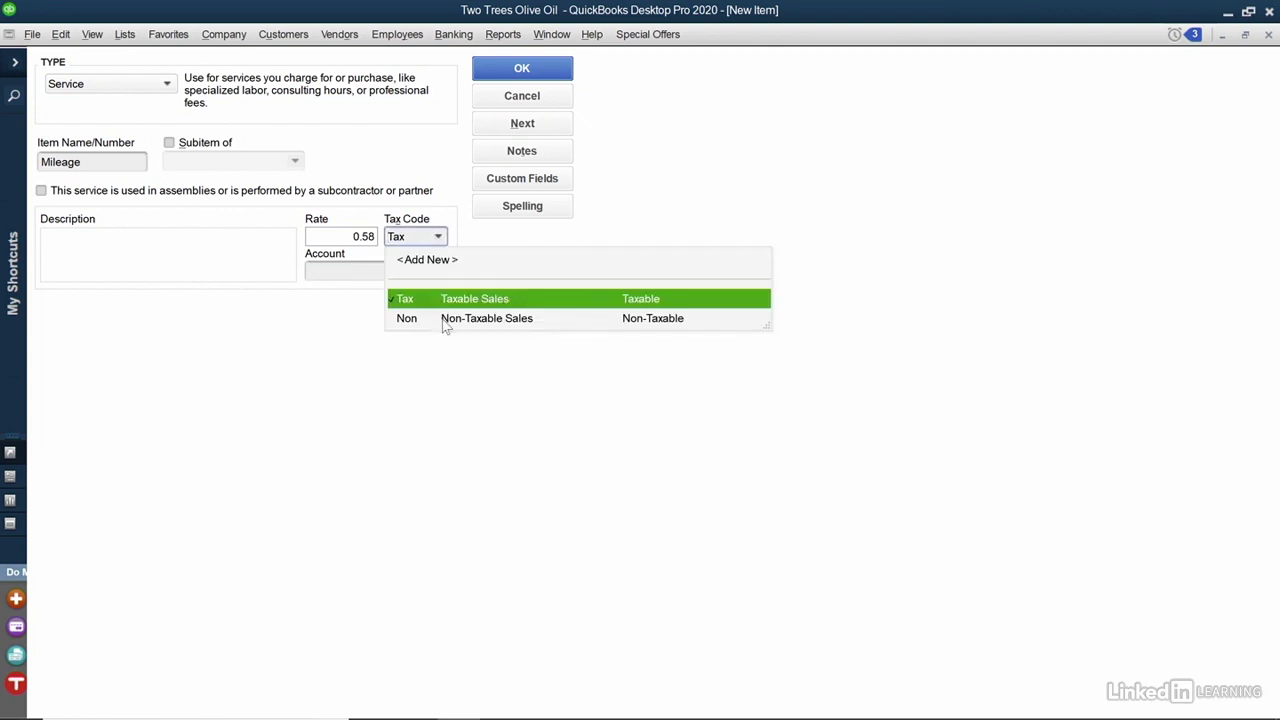
click(445, 319)
click(437, 271)
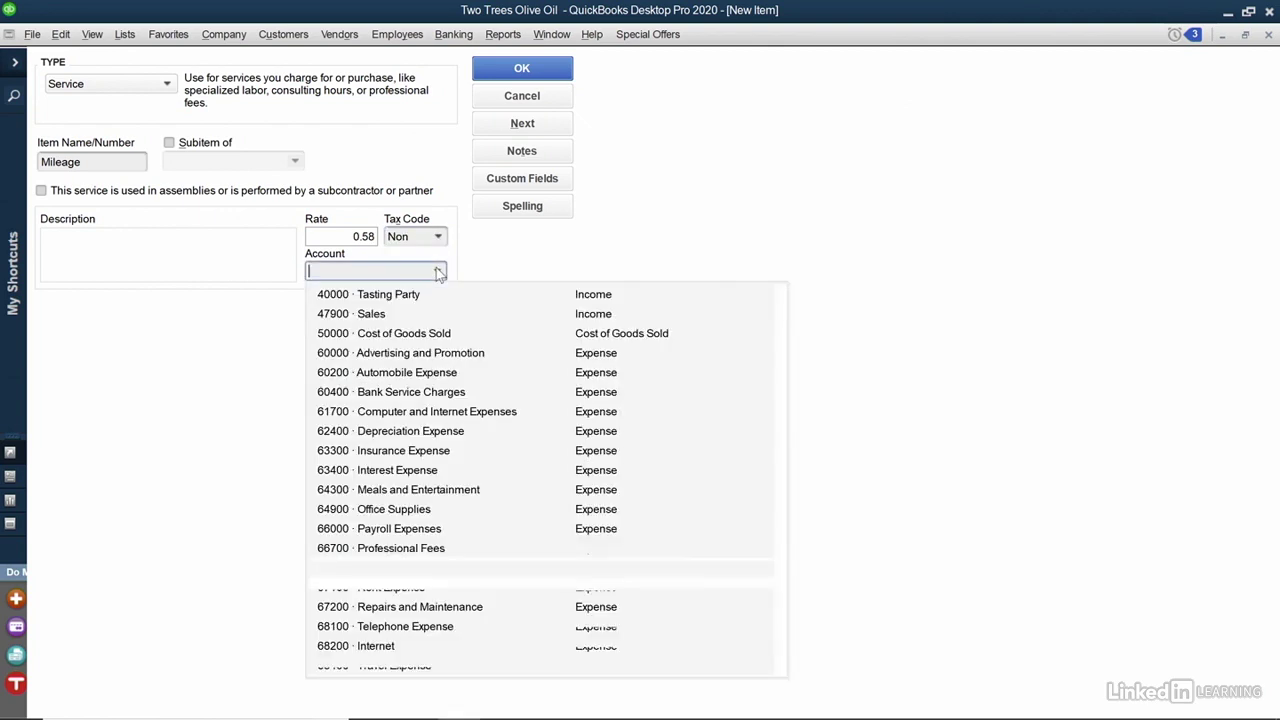
click(424, 374)
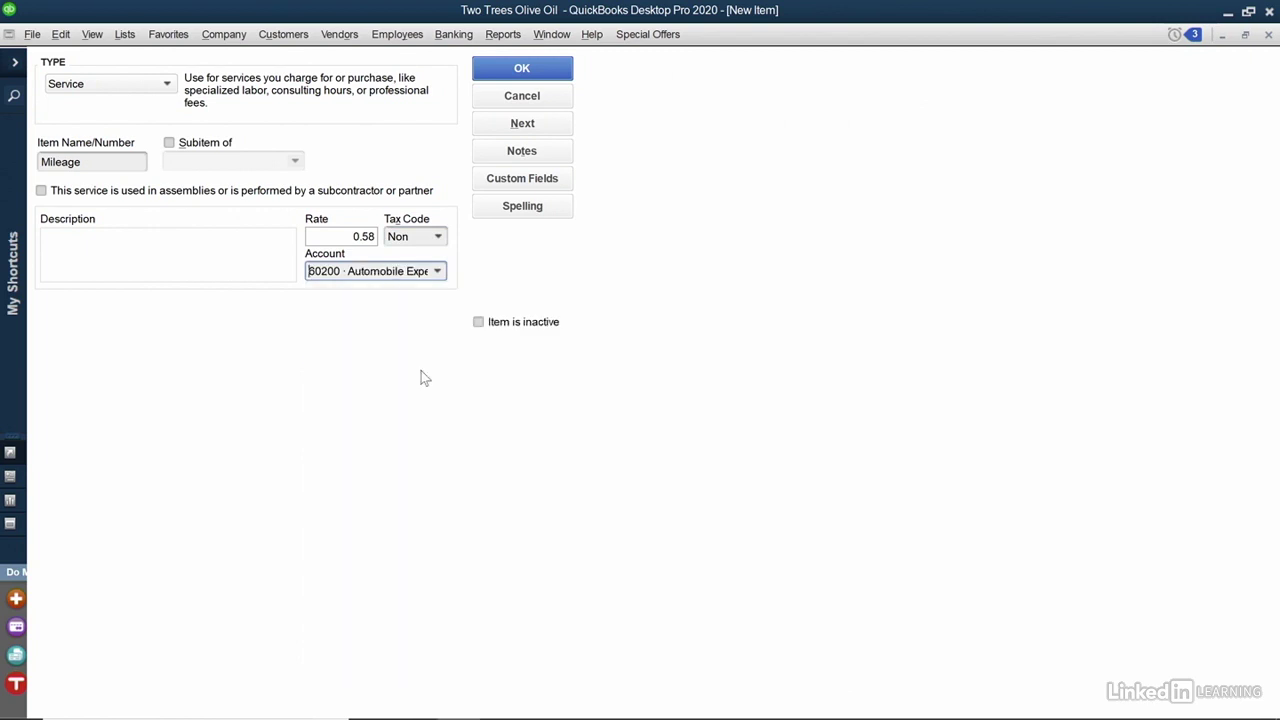
Save the new Mileage item and close the Item List.
click(542, 78)
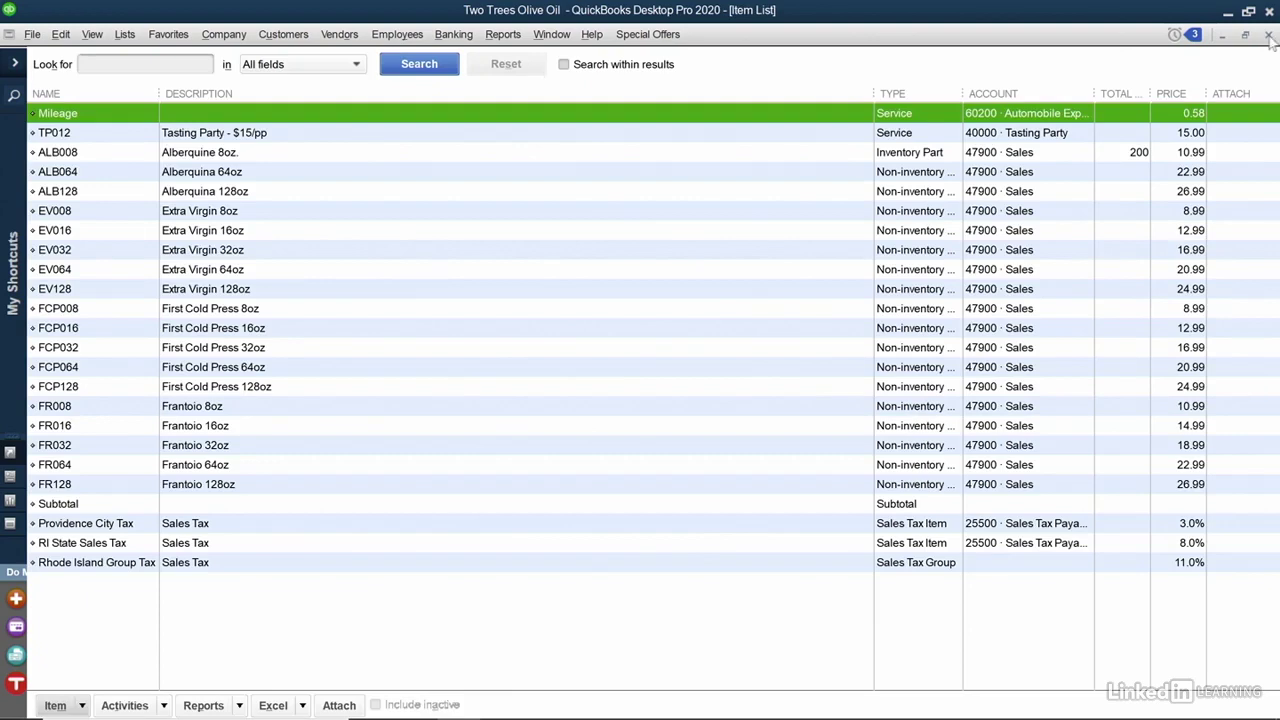
click(1269, 35)
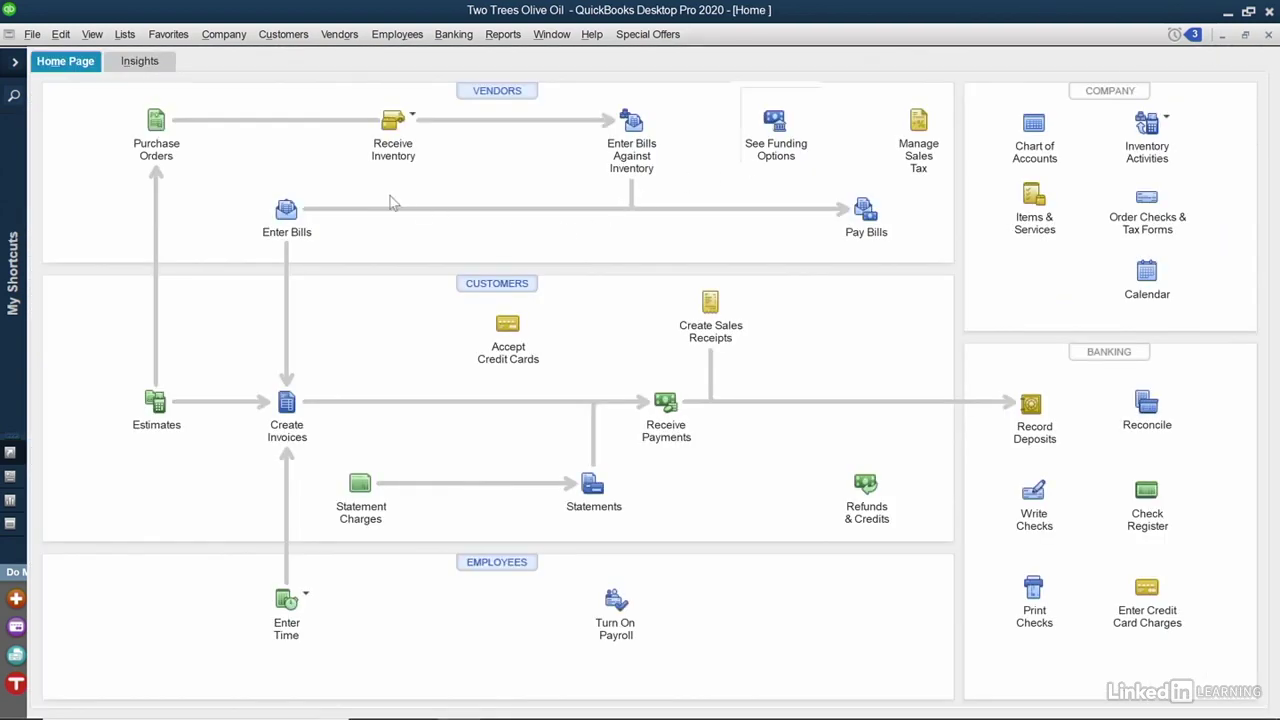
click(224, 35)
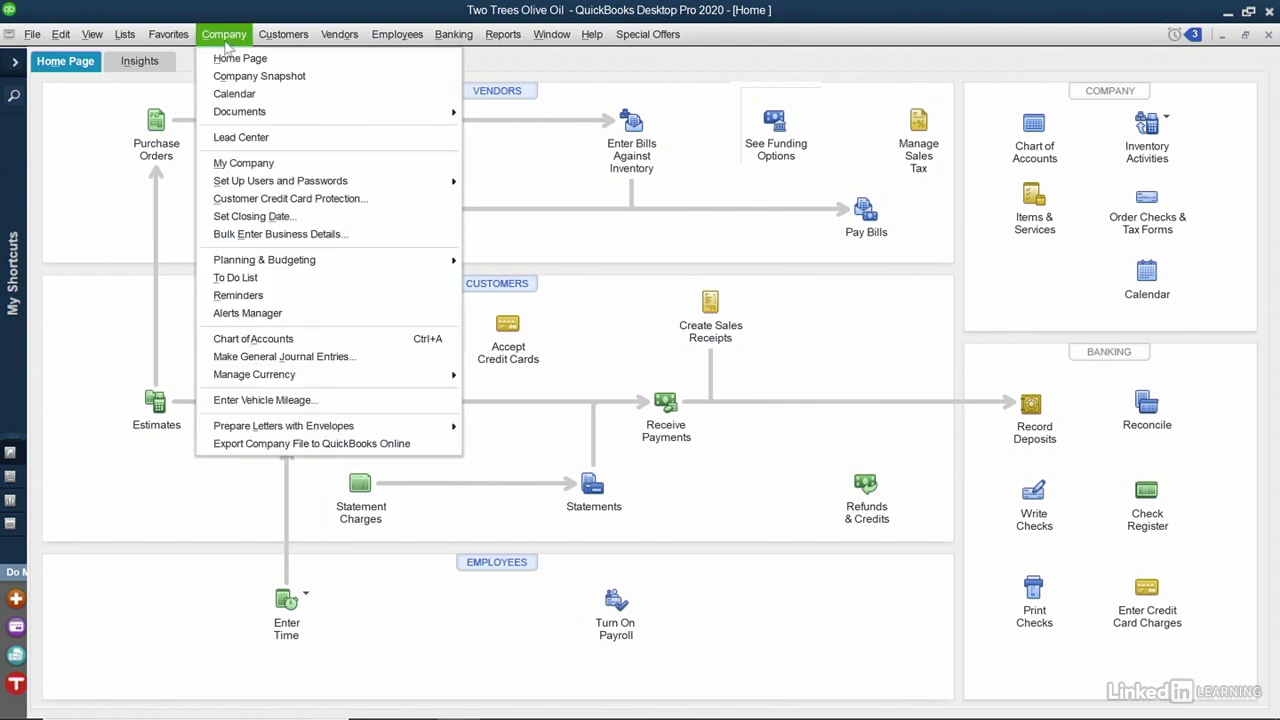
Log a 10/23/2019 2016 MINI Cooper trip, odometer 12355 to 12388, totalling 33 miles.
click(330, 401)
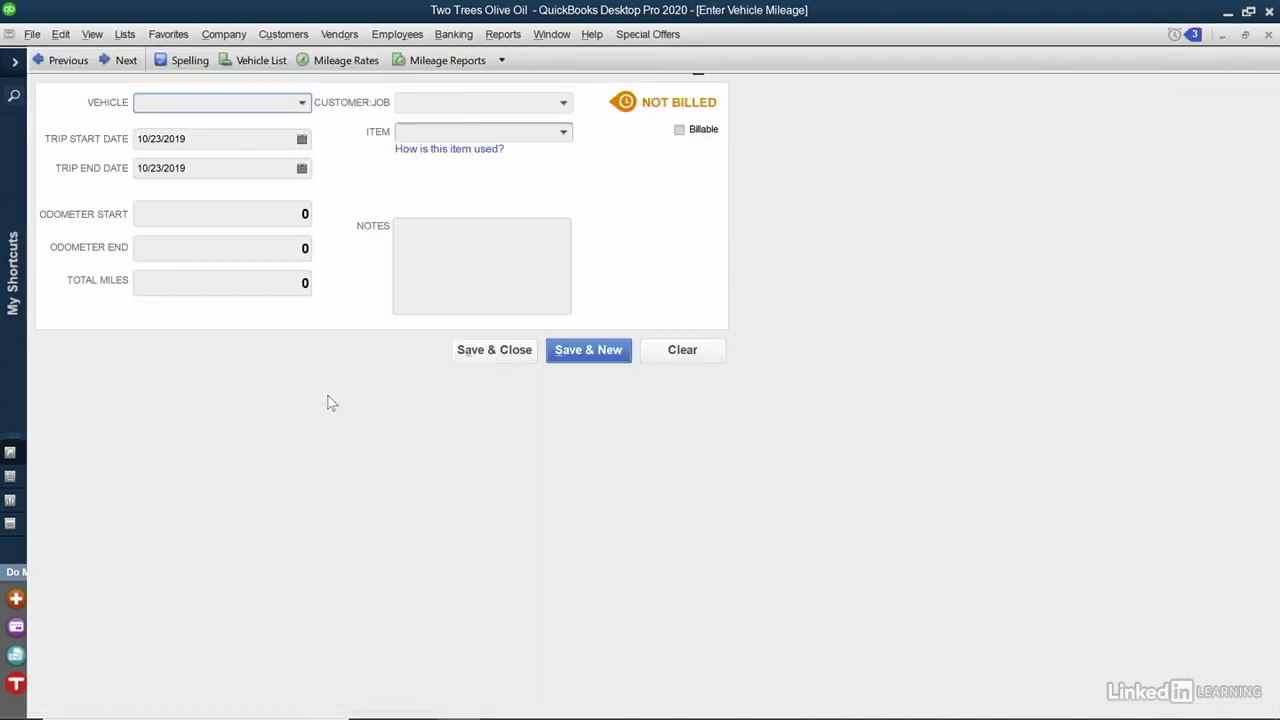
click(302, 104)
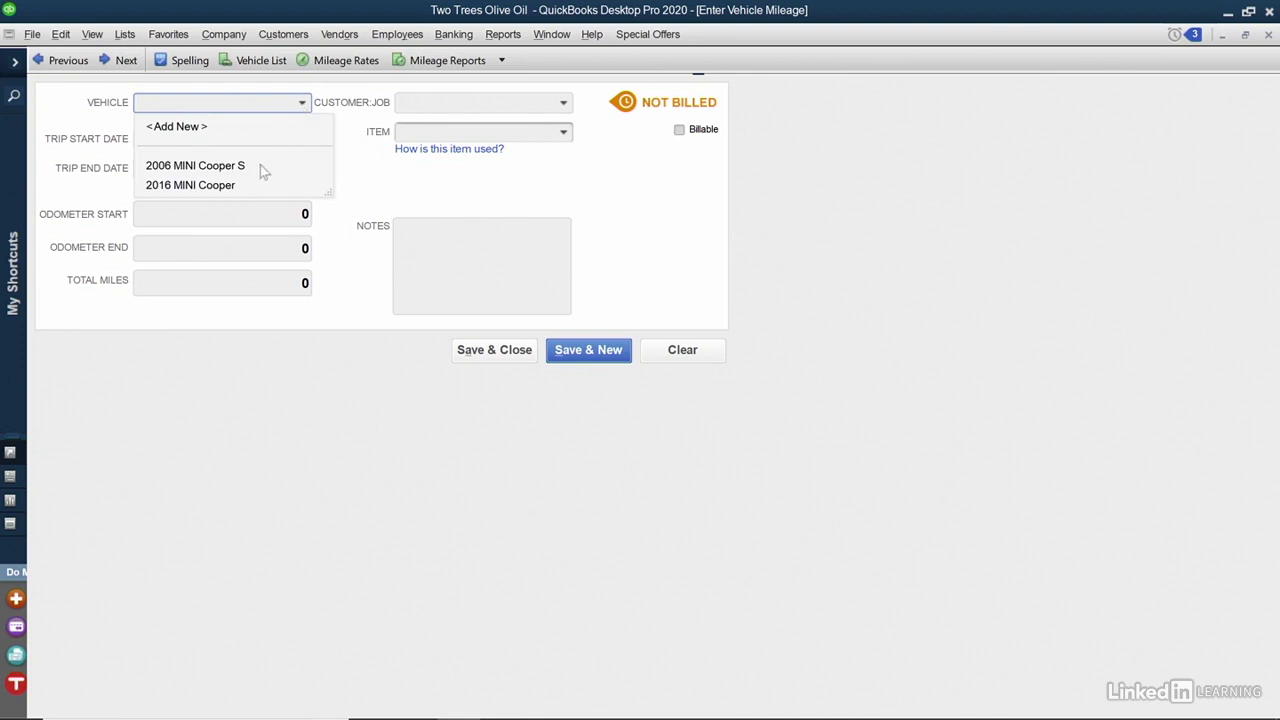
click(251, 189)
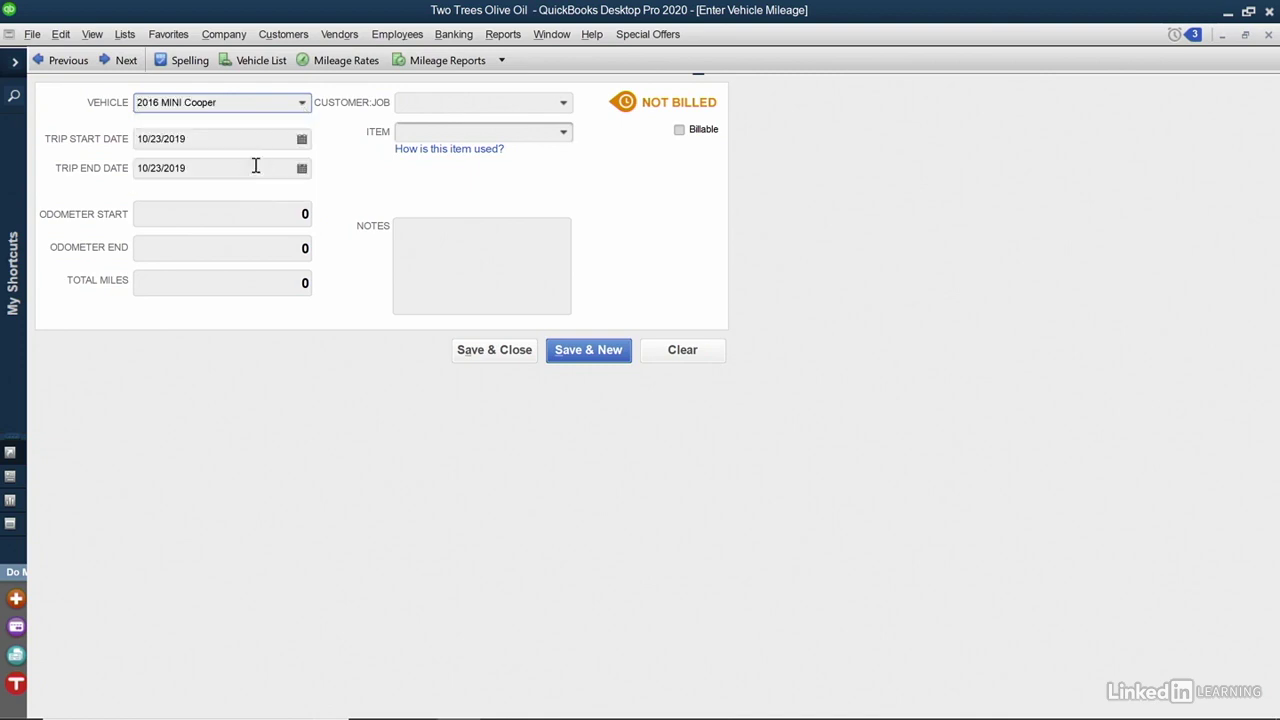
click(302, 140)
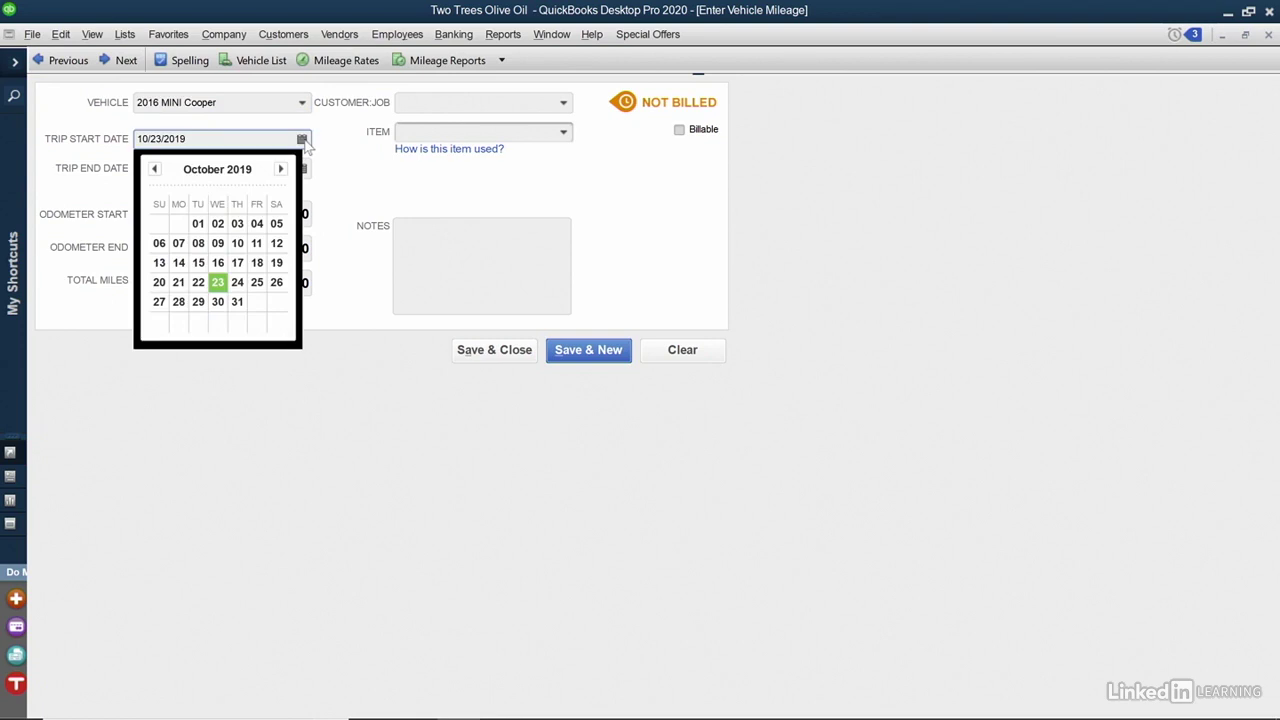
key(Escape)
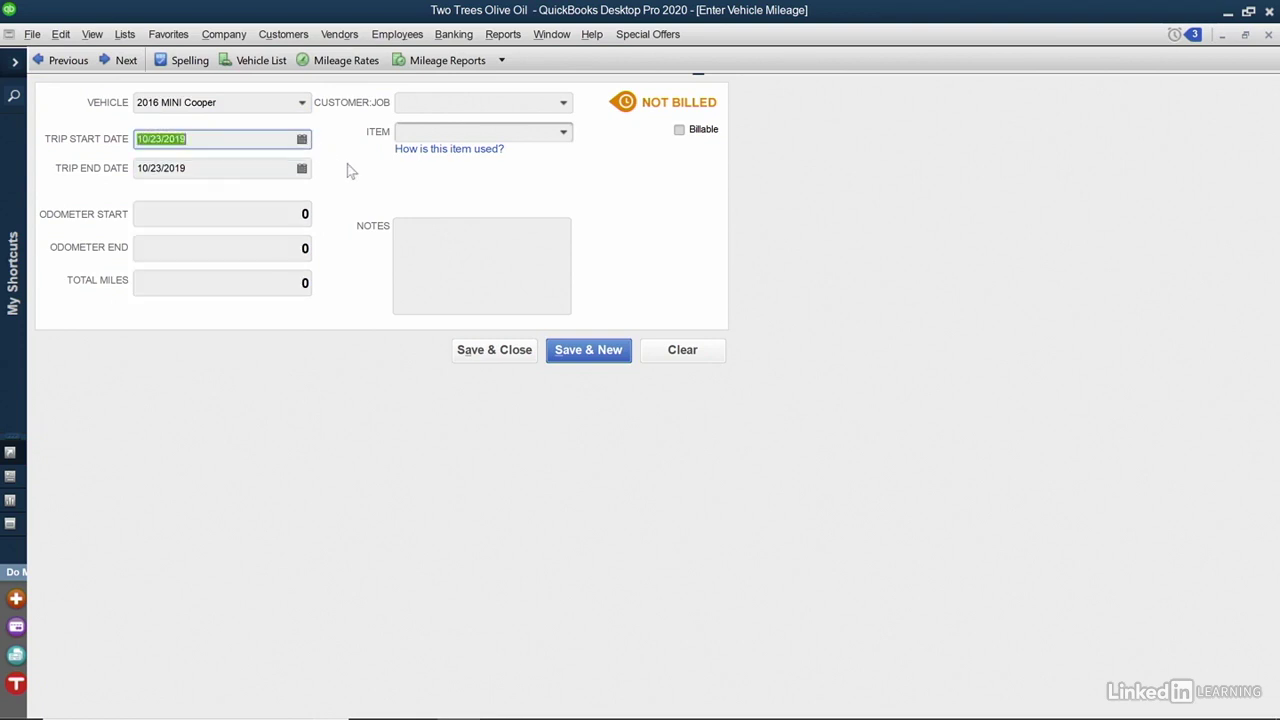
click(276, 213)
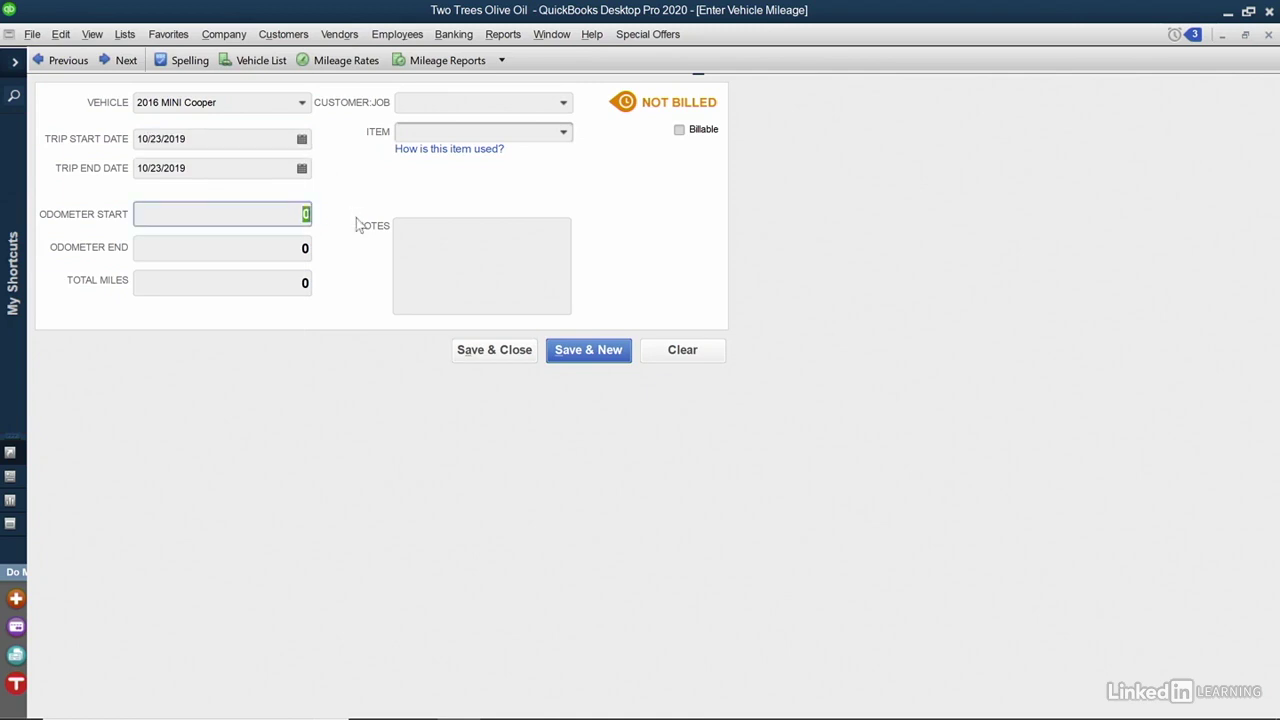
text(12355)
click(295, 246)
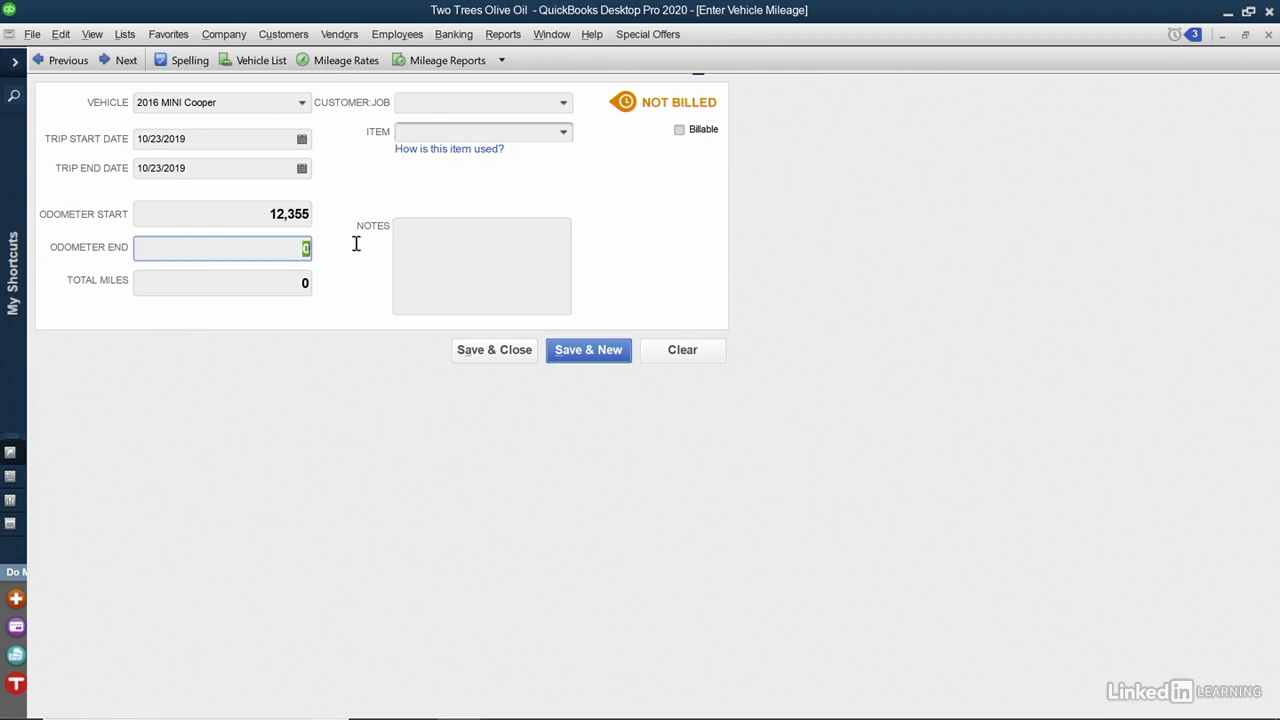
text(12388)
click(274, 285)
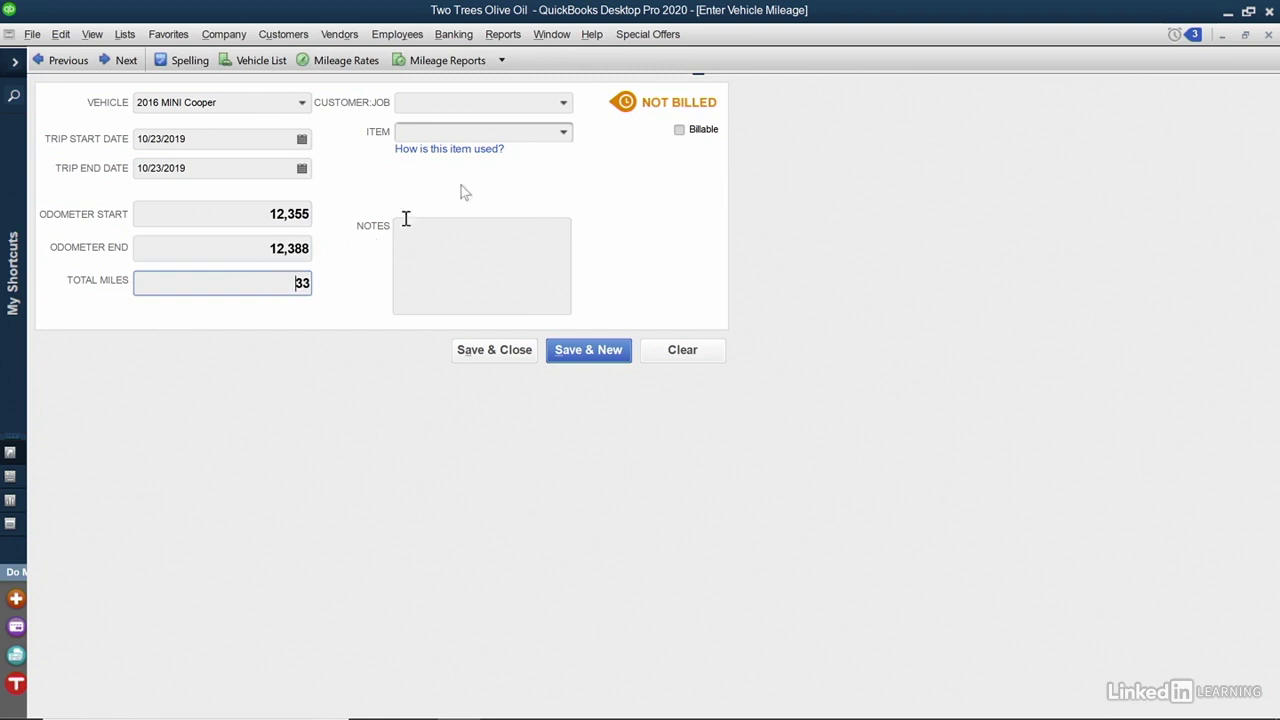
Assign the trip to the customer with item Mileage so it's billable, and save the record.
click(562, 105)
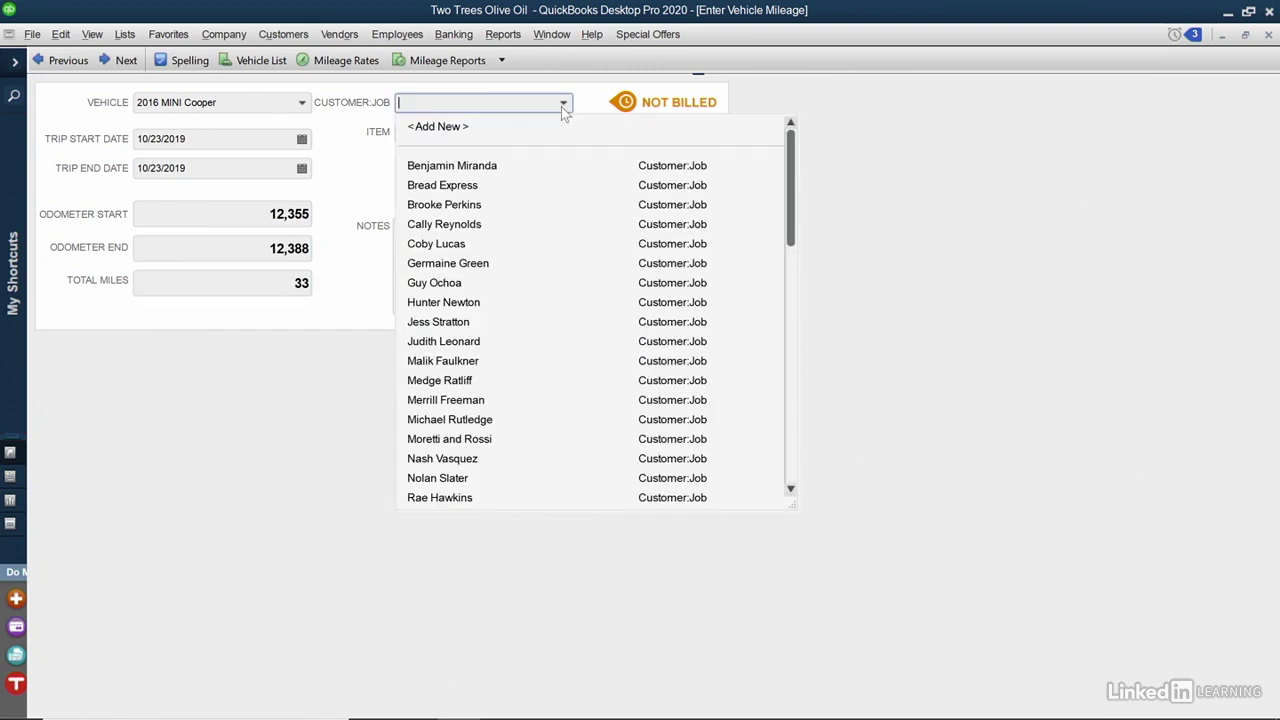
click(477, 228)
click(477, 228)
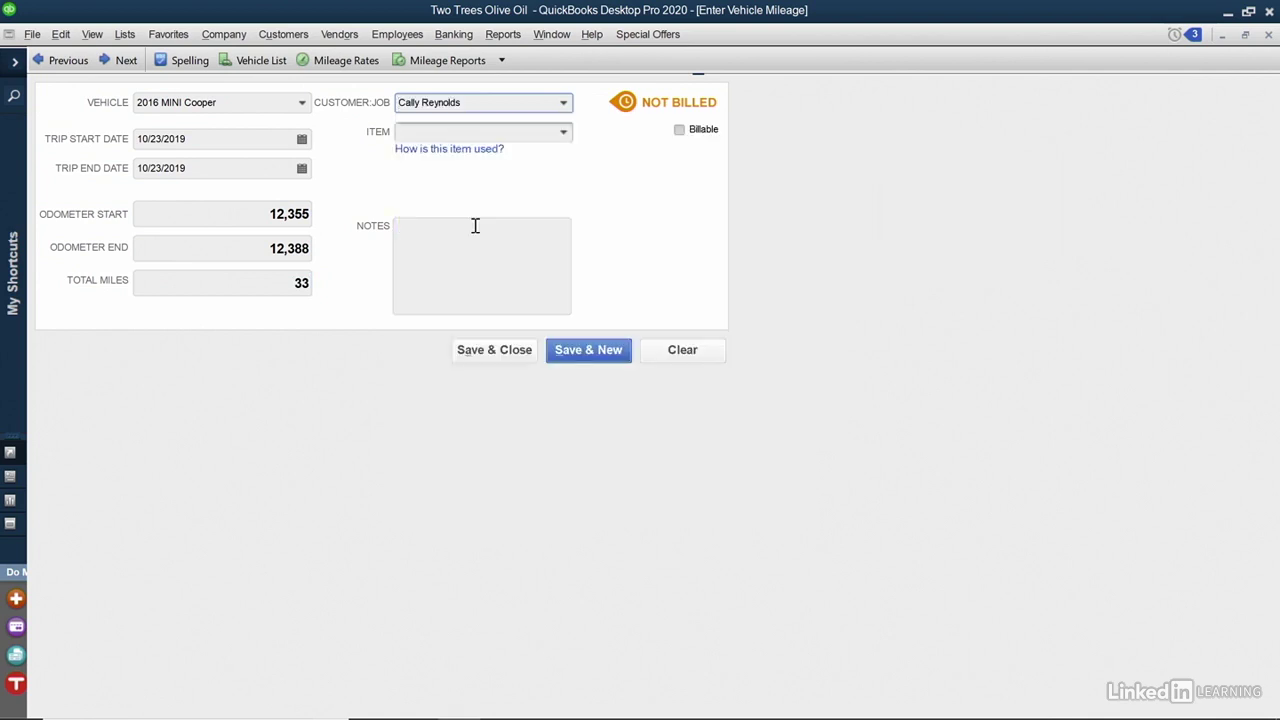
click(563, 133)
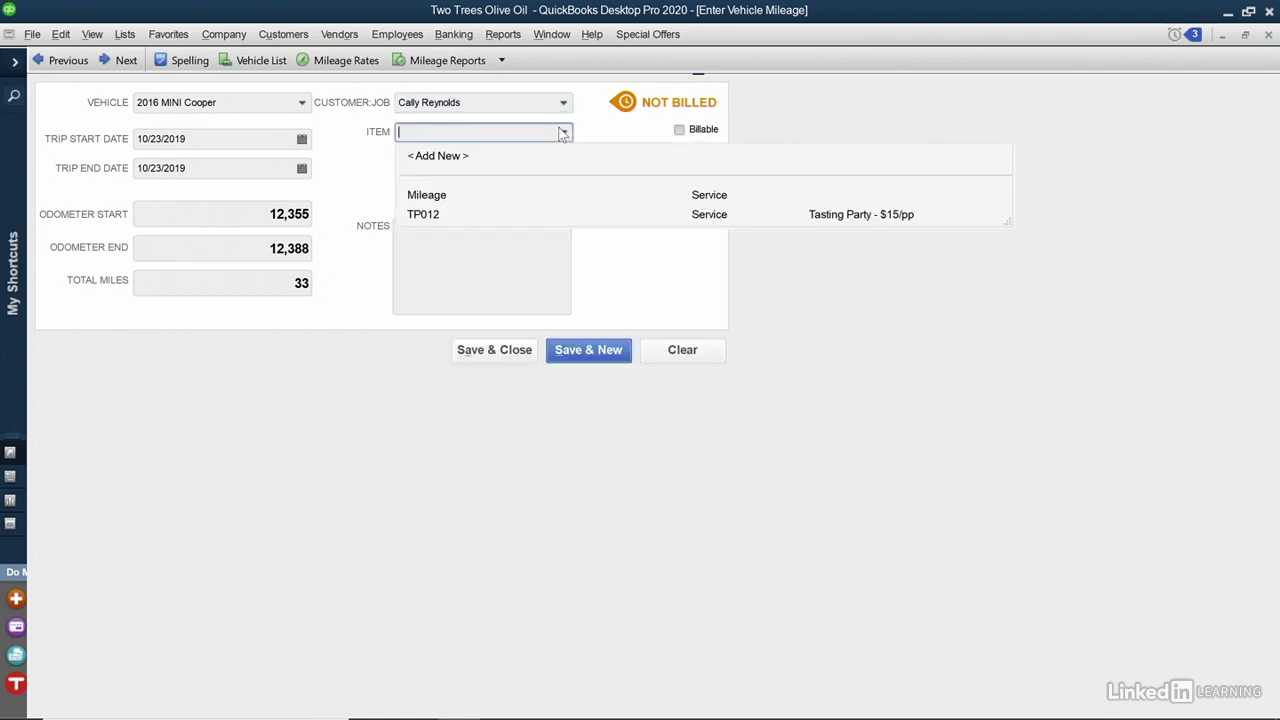
click(498, 198)
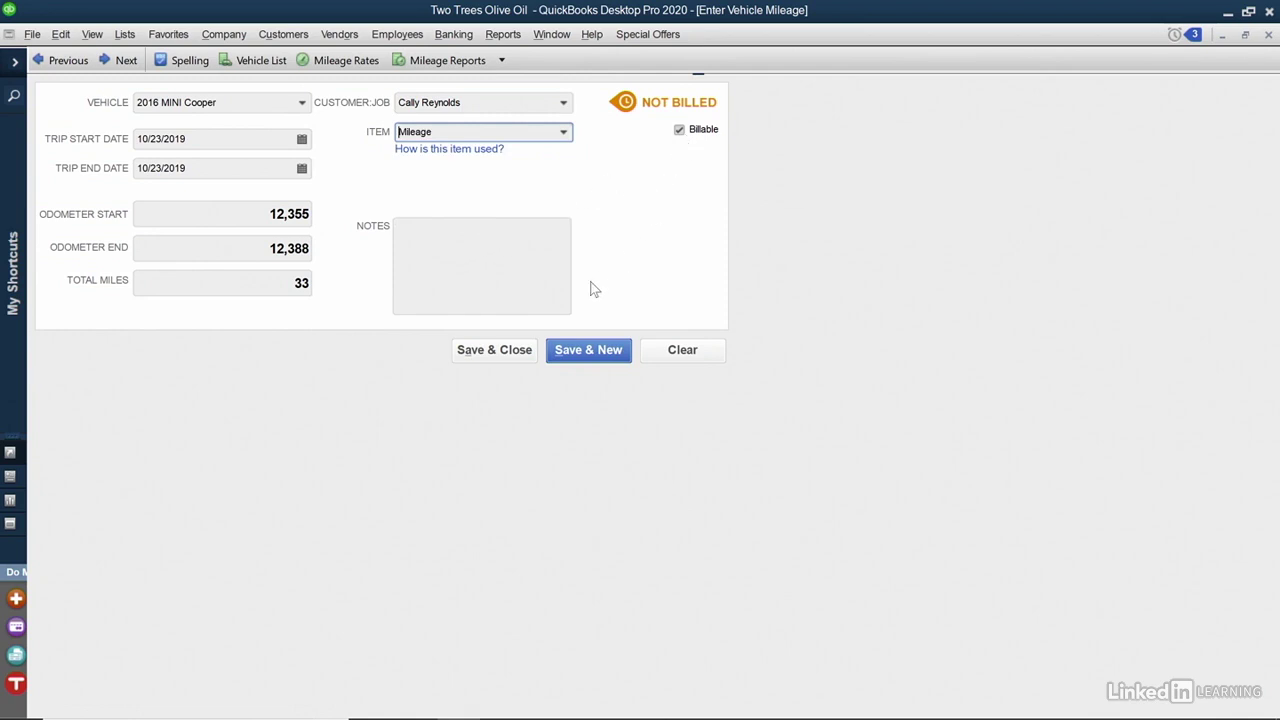
click(508, 357)
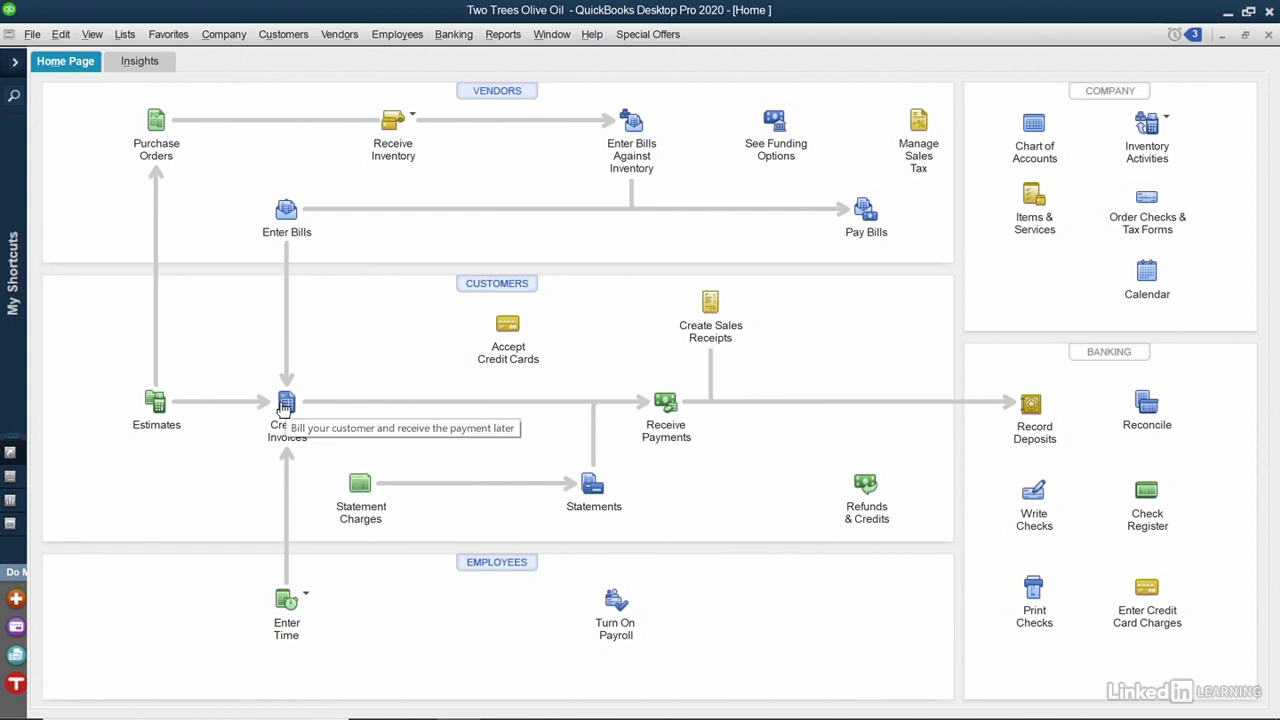
Start blank invoice 103 from Create Invoices on the Home page.
click(285, 405)
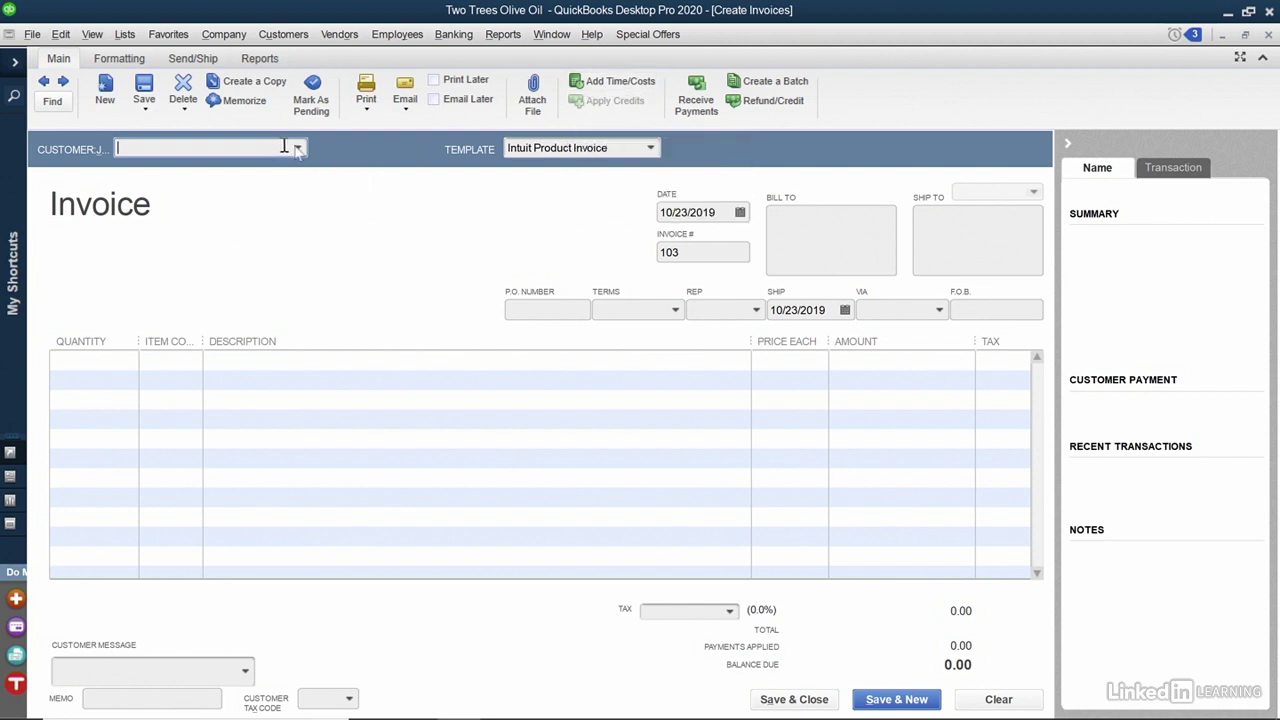
Choose the customer for invoice 103 and decline the existing estimate.
click(298, 148)
click(212, 268)
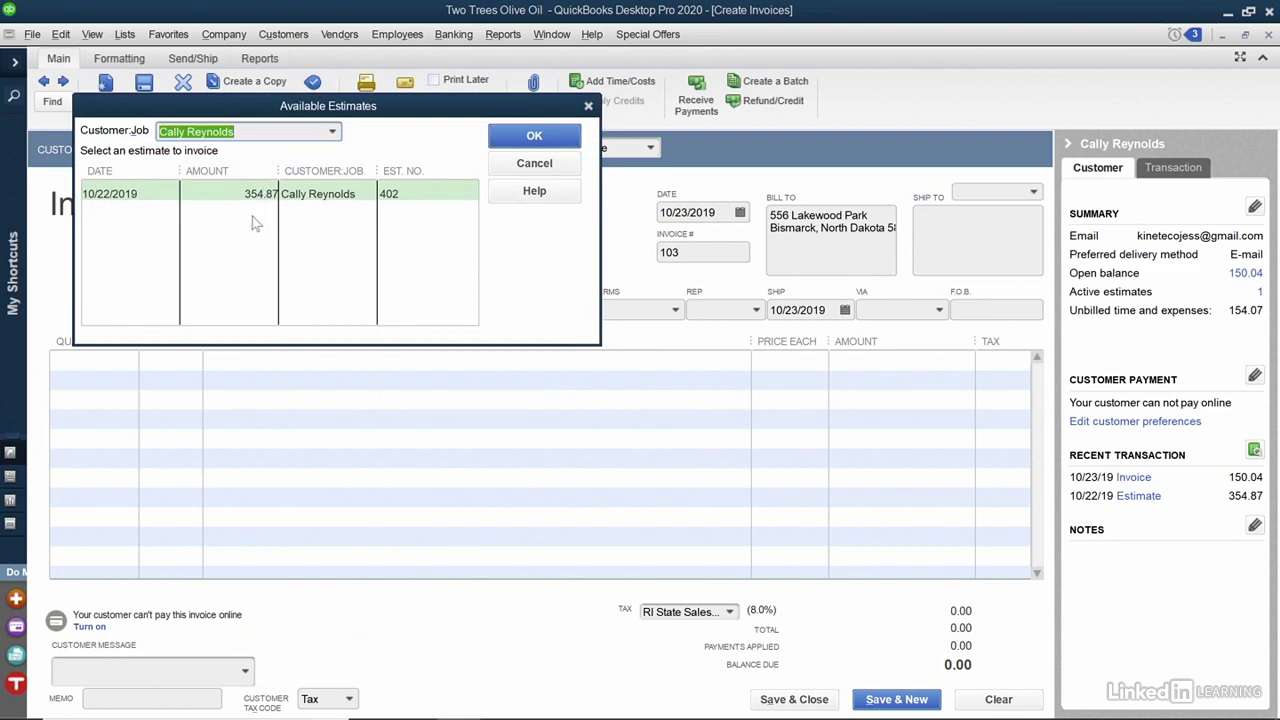
click(512, 166)
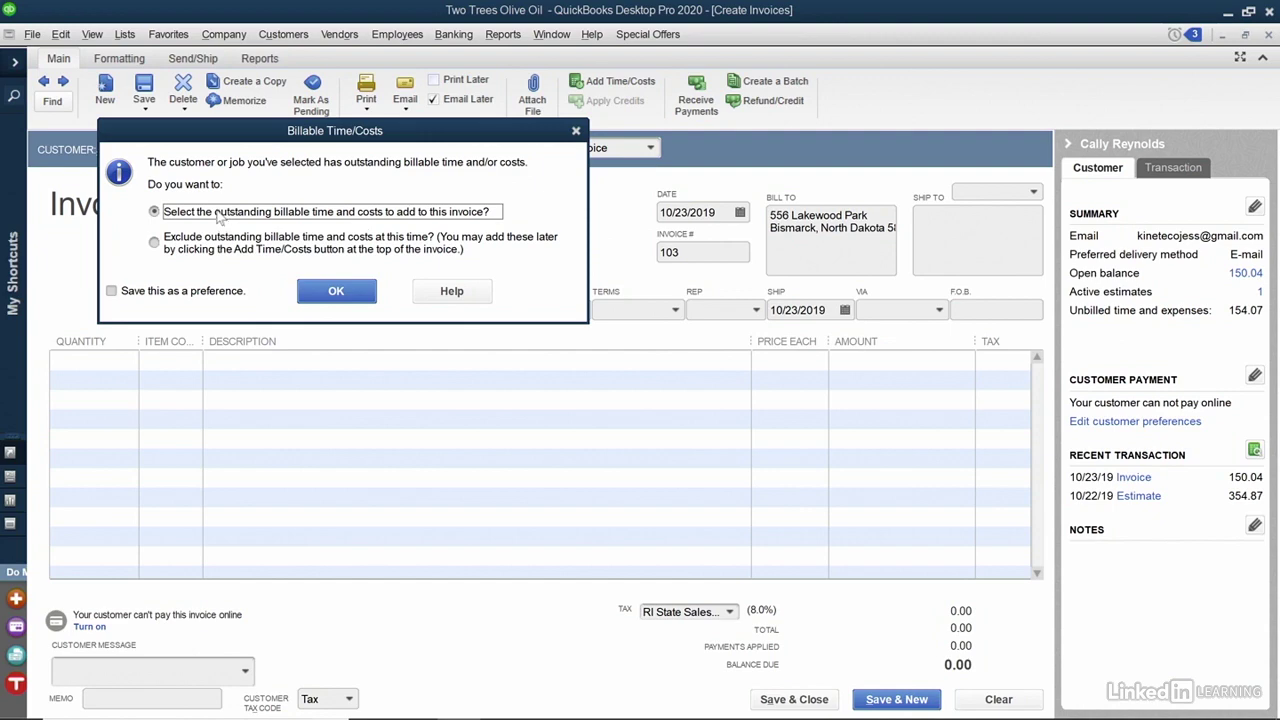
Add the 10/23/2019 33-mile billable trip to the invoice as a 19.14 Mileage line.
click(330, 291)
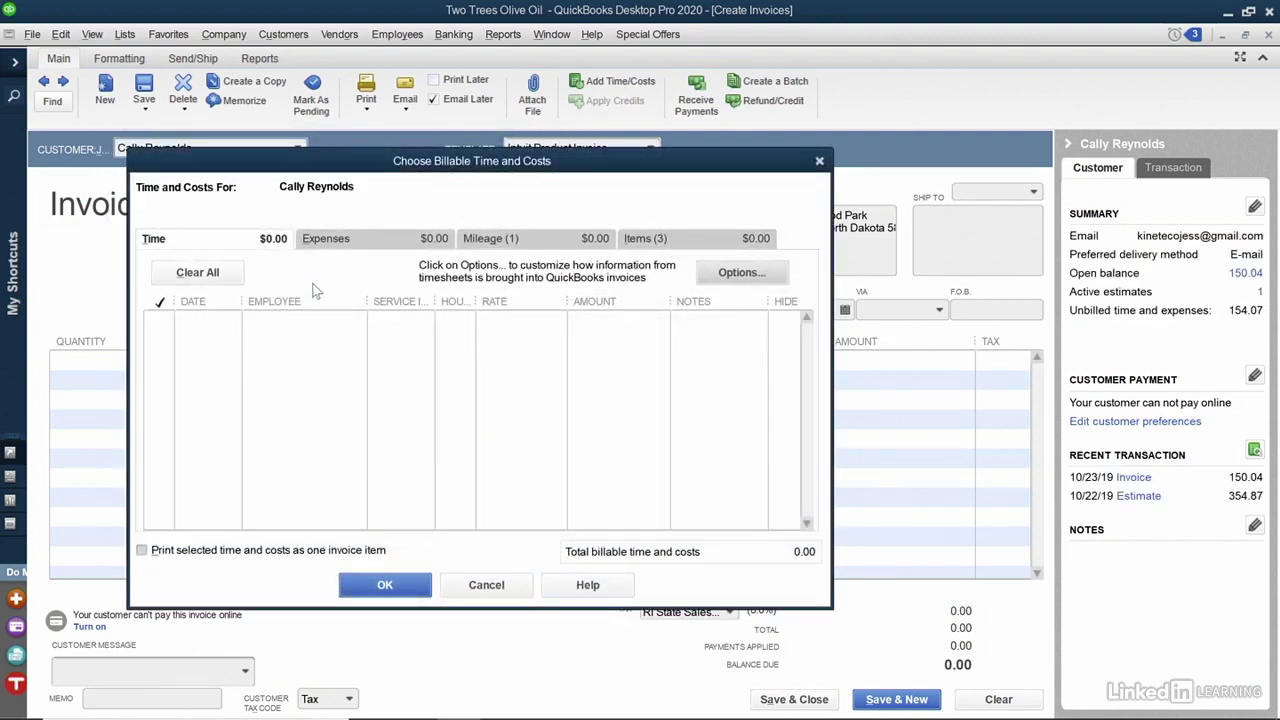
click(525, 242)
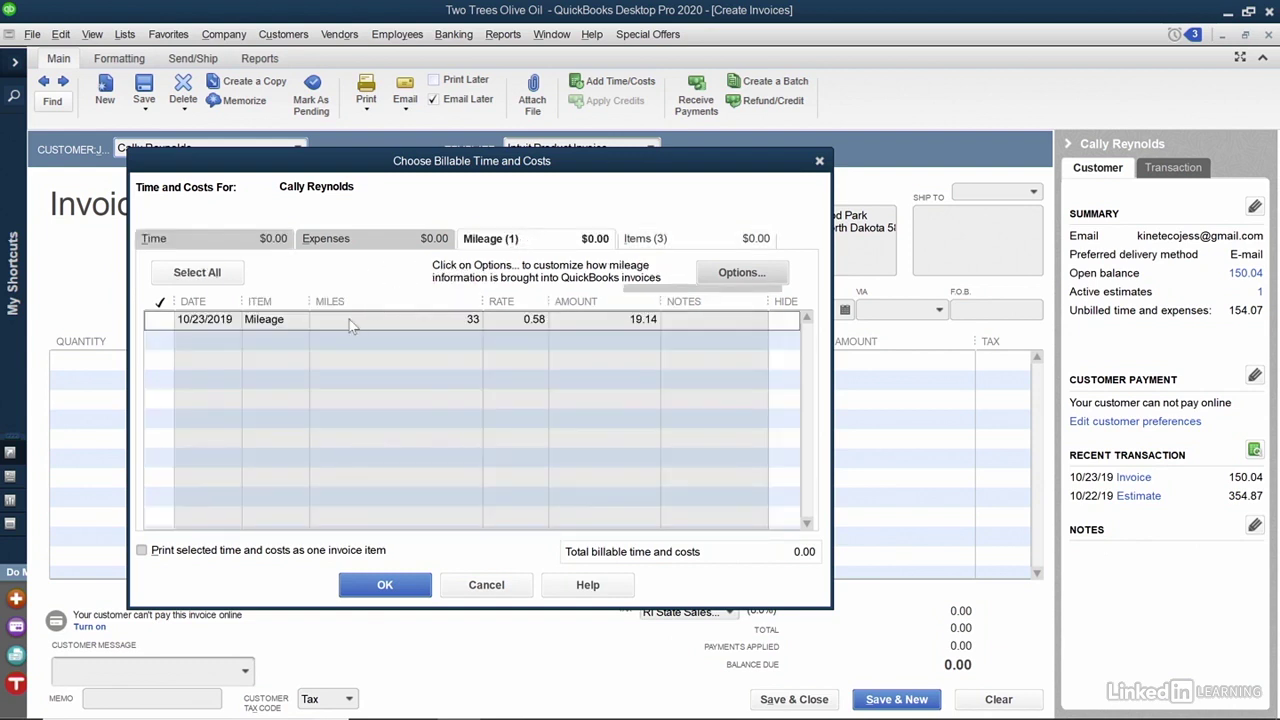
click(158, 320)
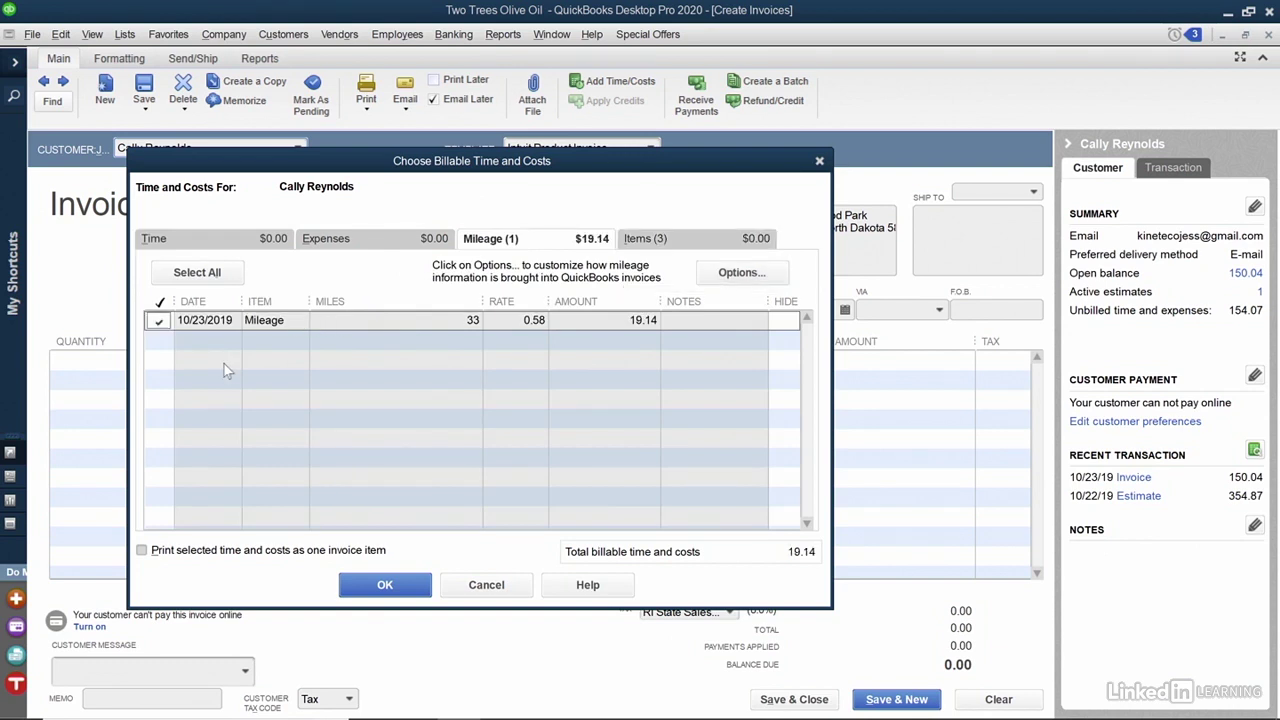
click(386, 586)
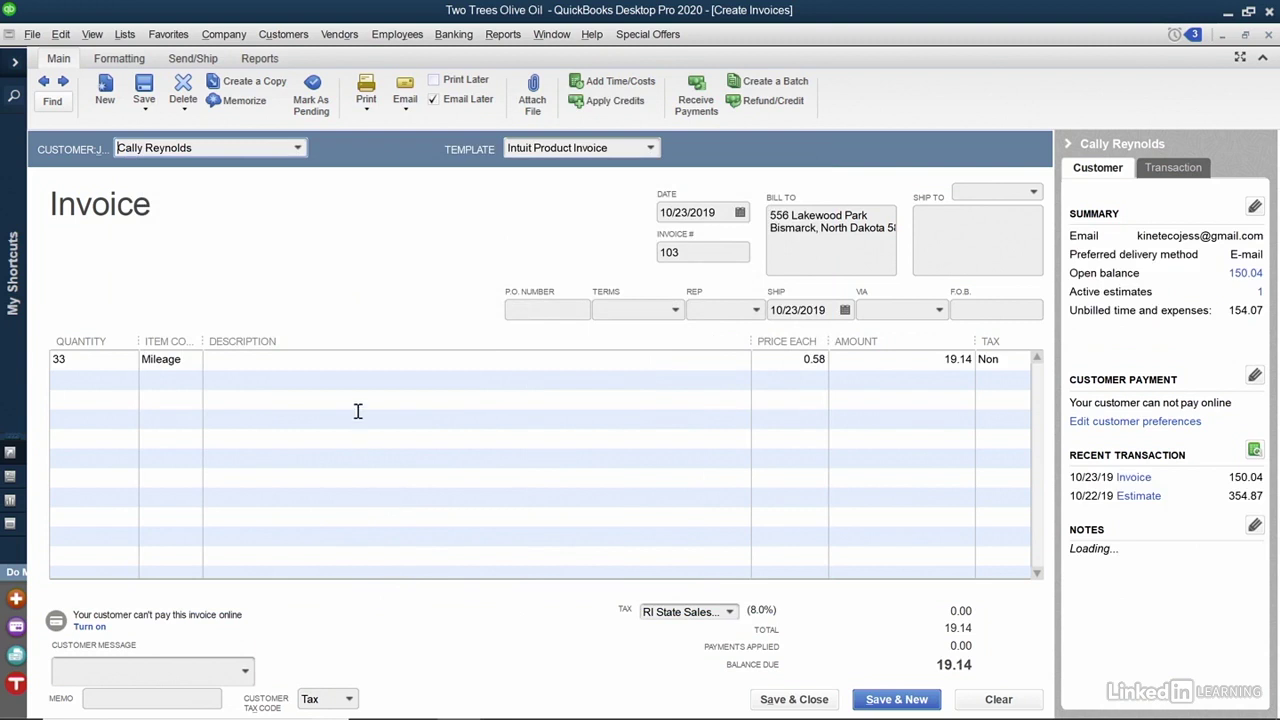
Describe the Mileage line as 'Mileage to tasting party' and save invoice 103.
click(324, 362)
text(Mileage to tasting party)
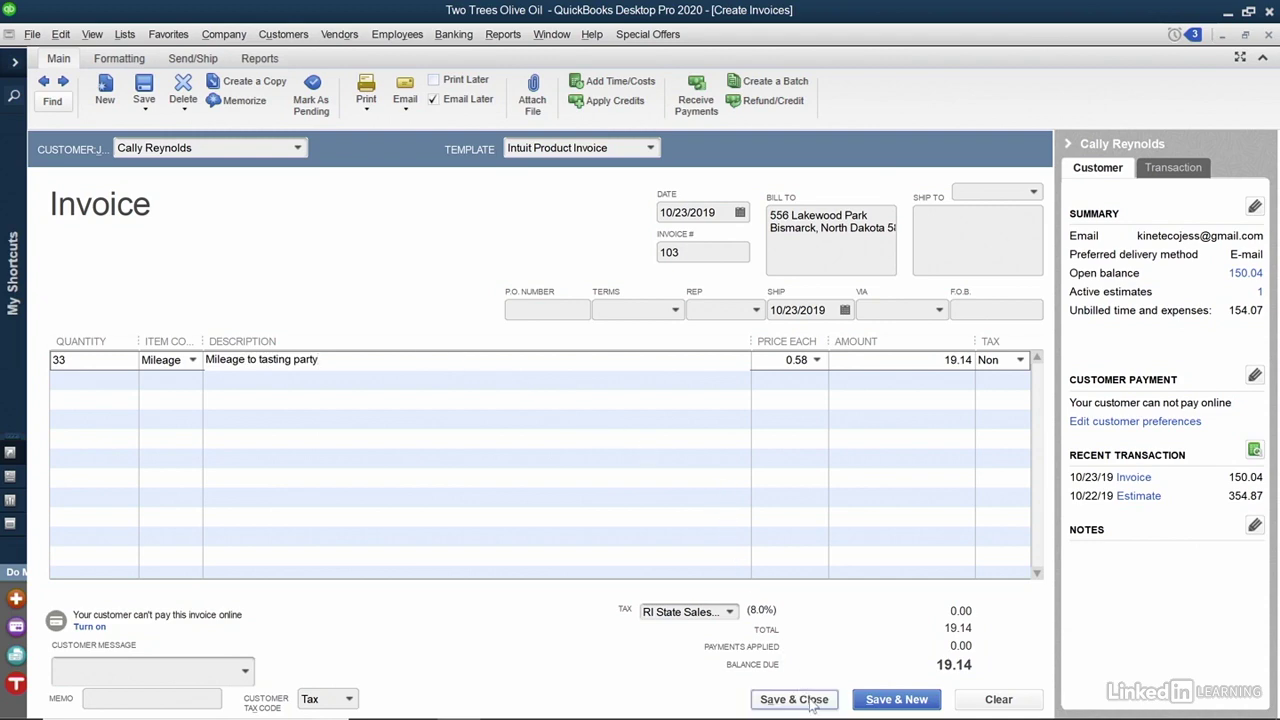
click(793, 699)
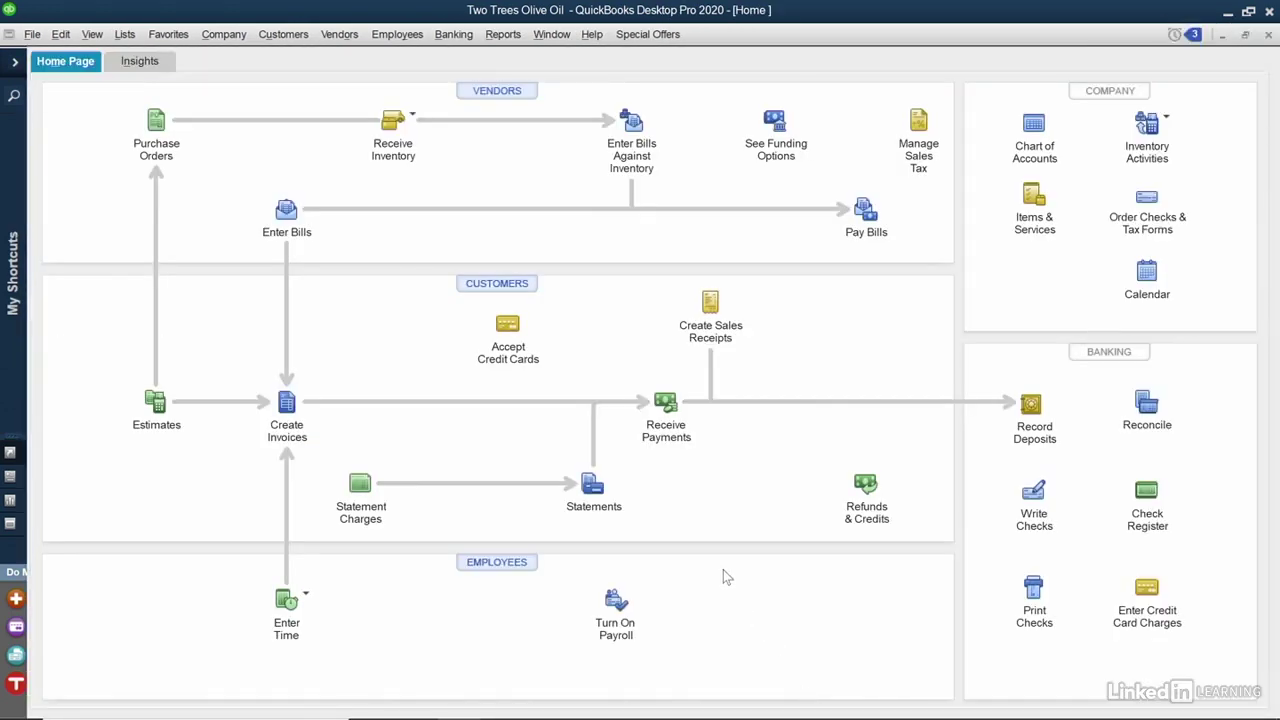